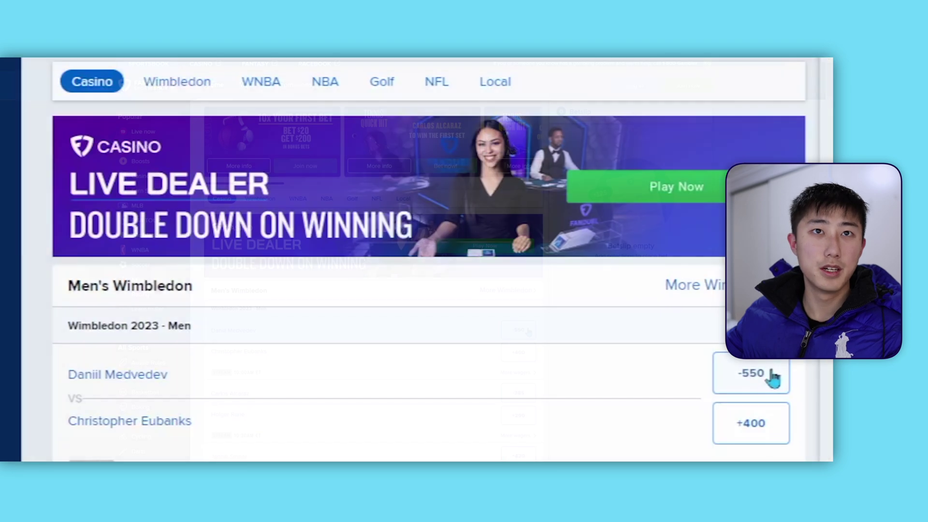
Add Medvedev -550, Rune +290 and Sinner +420 moneylines, forming a 3-leg parlay at +2296.
{"action": "left_click", "coordinate": [533, 329]}
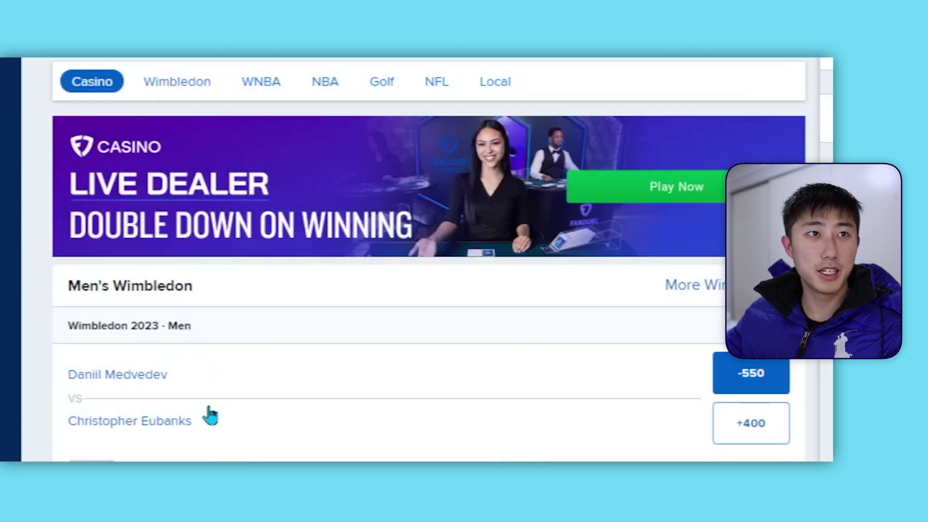
{"action": "scroll", "coordinate": [213, 430], "scroll_direction": "down", "scroll_amount": 3}
{"action": "left_click", "coordinate": [753, 420]}
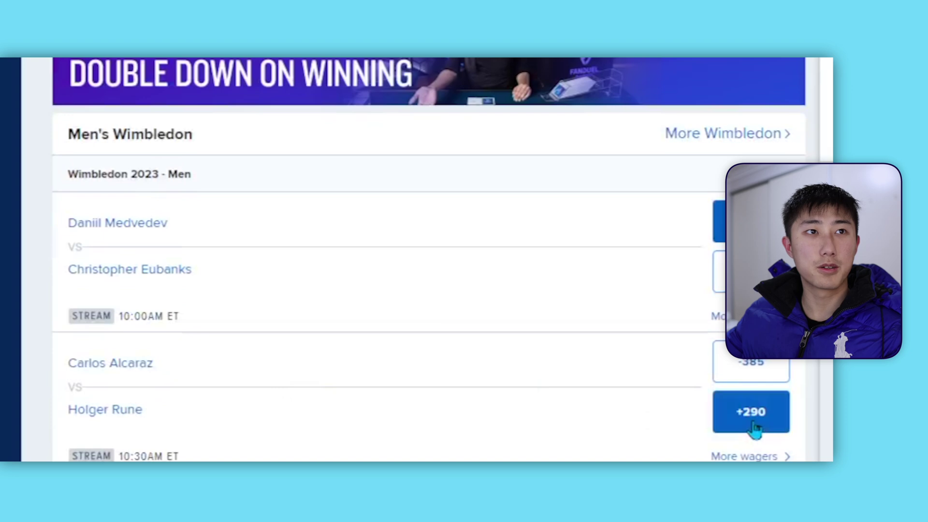
{"action": "scroll", "coordinate": [538, 432], "scroll_direction": "down", "scroll_amount": 2}
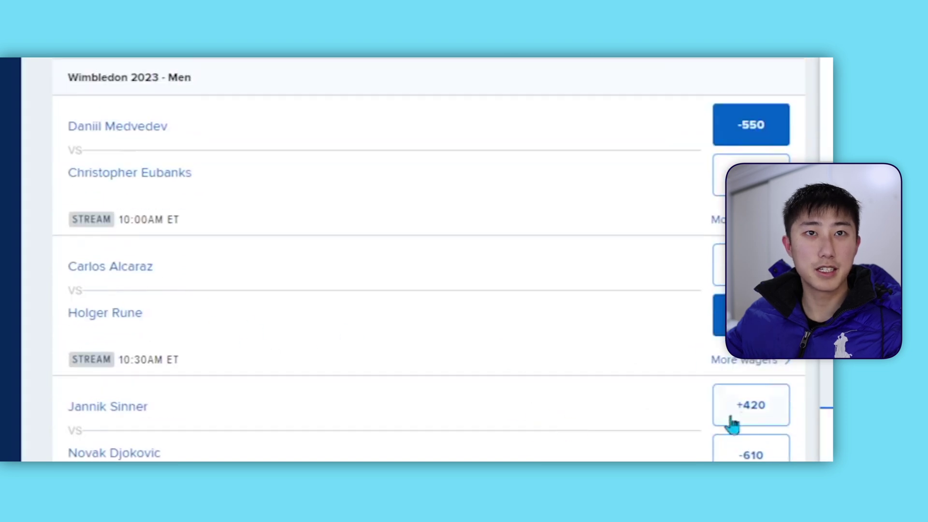
{"action": "left_click", "coordinate": [743, 419]}
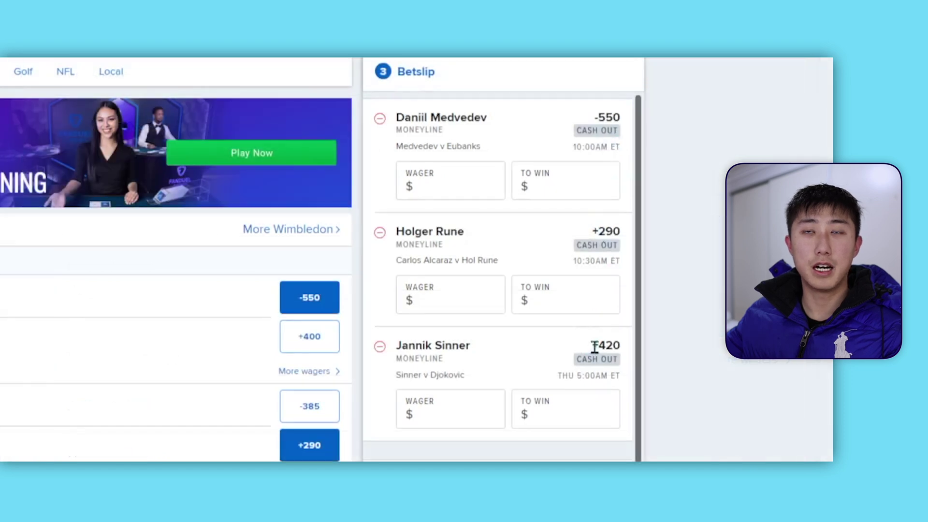
{"action": "scroll", "coordinate": [580, 343], "scroll_direction": "down", "scroll_amount": 3}
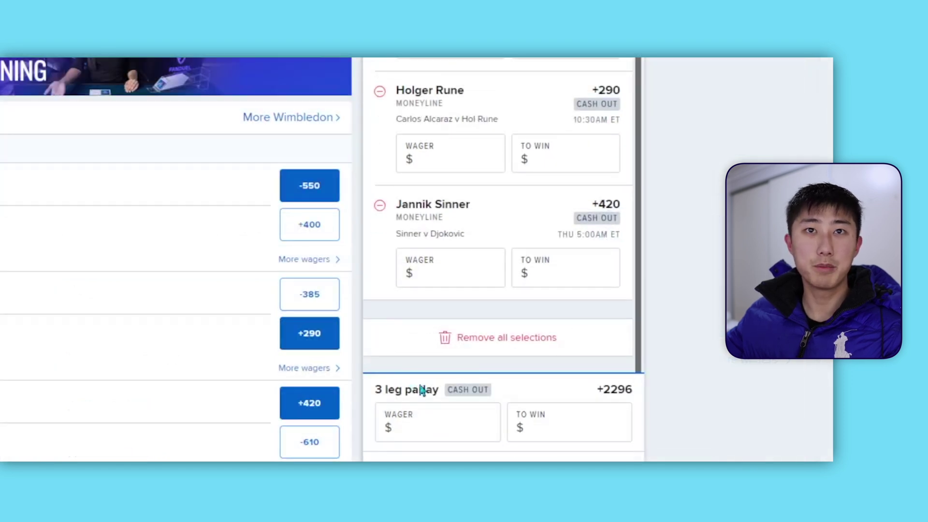
{"action": "left_click_drag", "start_coordinate": [603, 391], "coordinate": [635, 395]}
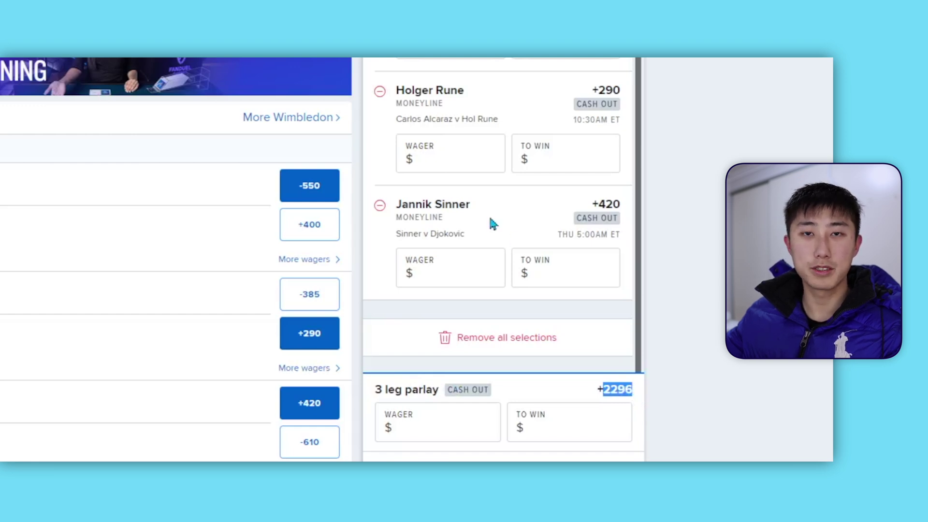
{"action": "scroll", "coordinate": [492, 223], "scroll_direction": "down", "scroll_amount": 2}
Enter a $10 parlay wager and check the $229.67 potential winnings.
{"action": "left_click", "coordinate": [432, 320]}
{"action": "type", "text": "10"}
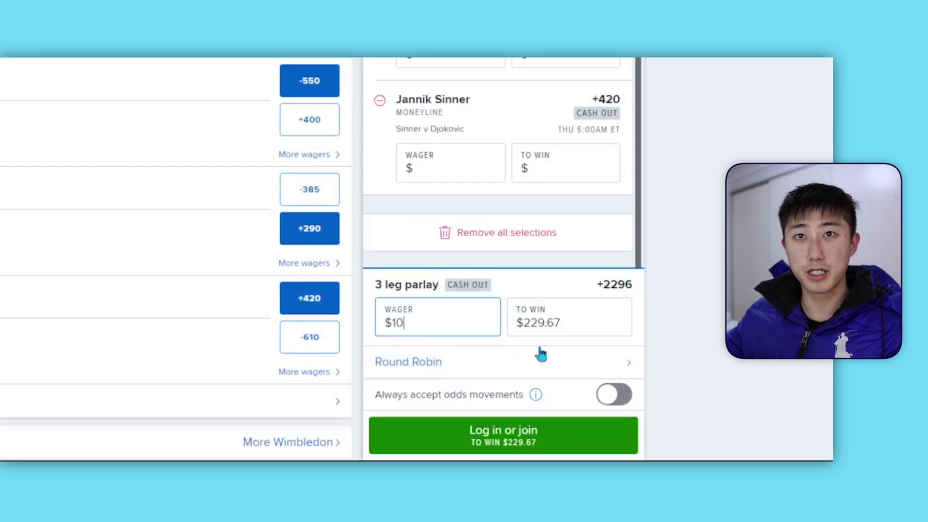
{"action": "scroll", "coordinate": [577, 355], "scroll_direction": "down", "scroll_amount": 2}
{"action": "left_click_drag", "start_coordinate": [601, 321], "coordinate": [507, 323]}
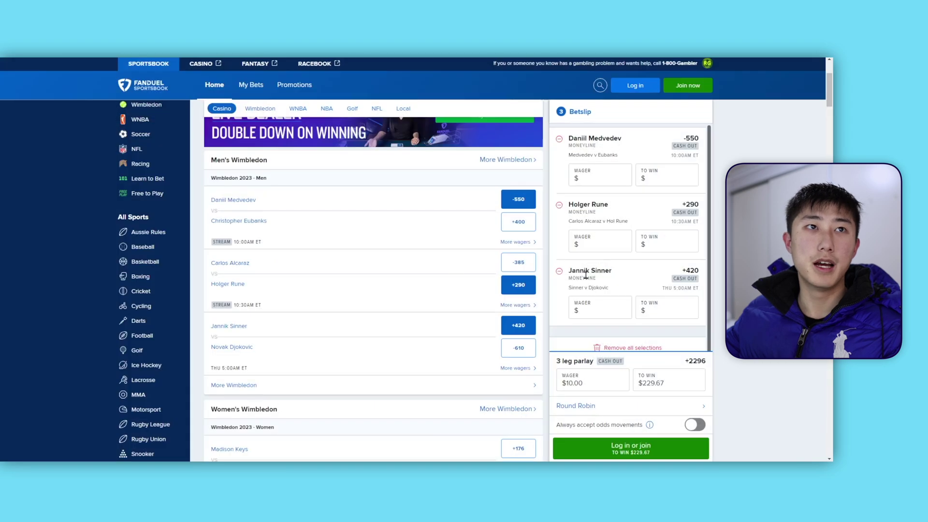
{"action": "scroll", "coordinate": [124, 441], "scroll_direction": "down", "scroll_amount": 3}
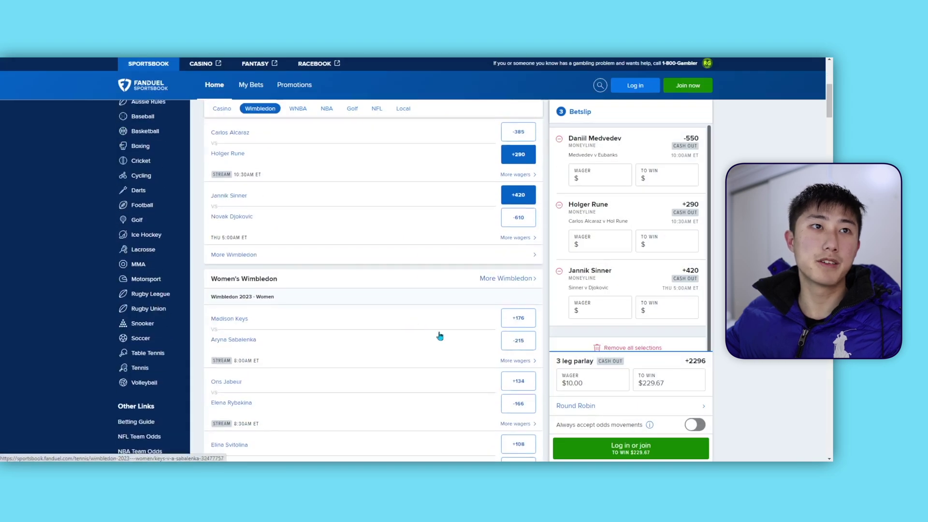
{"action": "scroll", "coordinate": [191, 451], "scroll_direction": "up", "scroll_amount": 2}
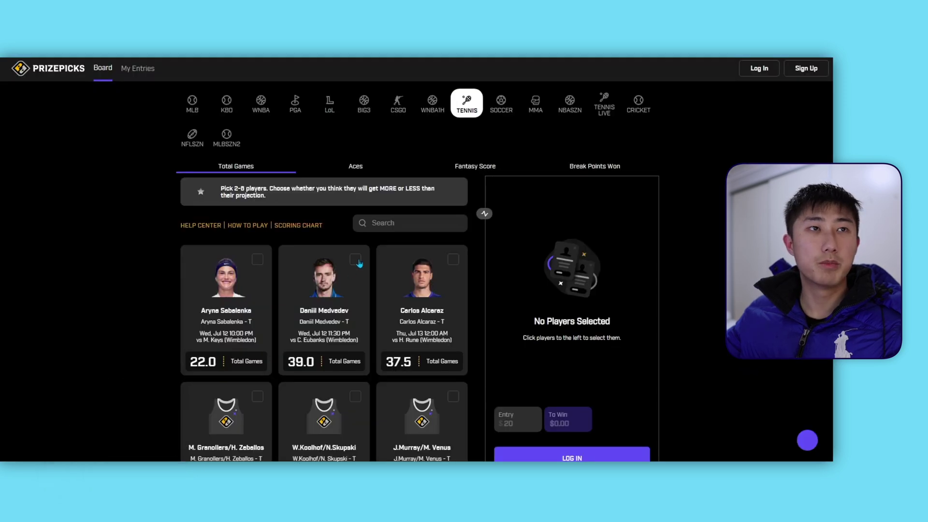
Add Daniil Medvedev's 39.0 Total Games to the entry as a MORE pick.
{"action": "left_click", "coordinate": [355, 260]}
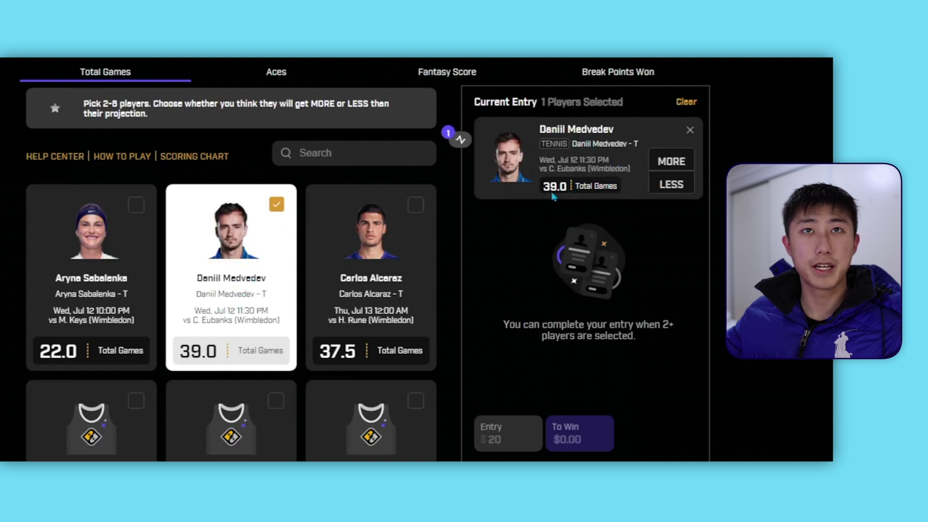
{"action": "left_click", "coordinate": [677, 186]}
{"action": "left_click", "coordinate": [679, 167]}
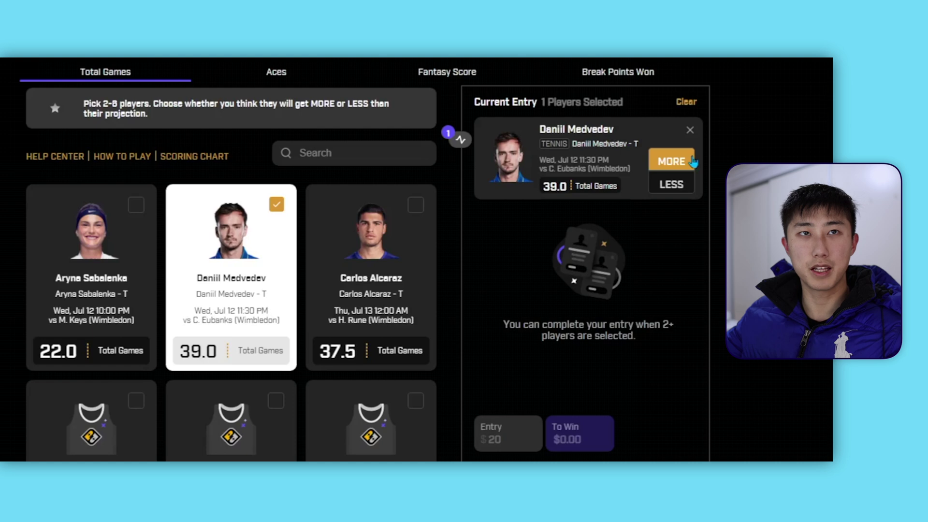
Add Alcaraz LESS 37.5 and Sabalenka MORE 22.0 total games to the entry.
{"action": "left_click", "coordinate": [414, 207]}
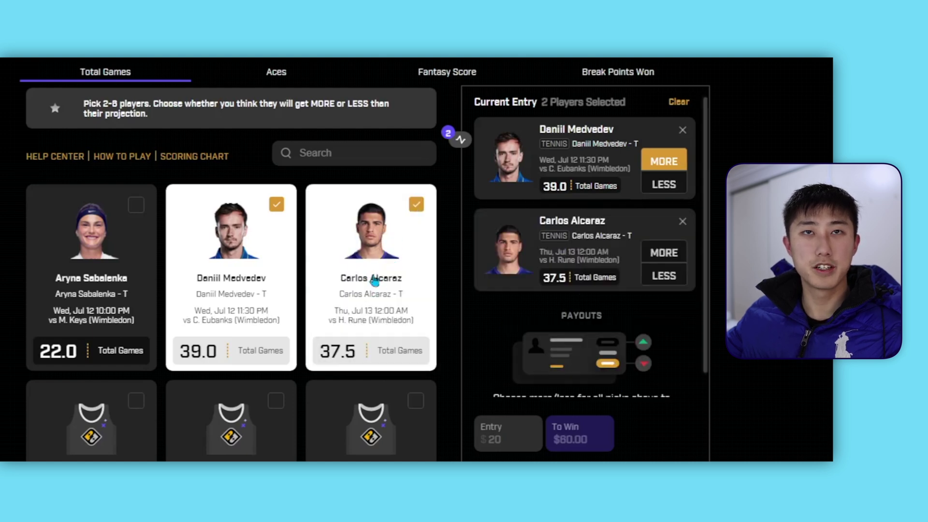
{"action": "left_click", "coordinate": [671, 279]}
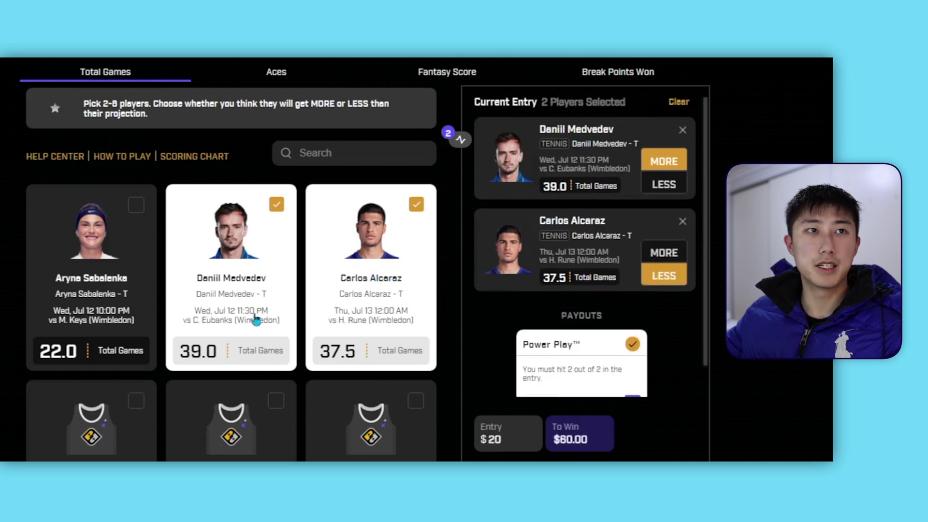
{"action": "scroll", "coordinate": [182, 315], "scroll_direction": "down", "scroll_amount": 2}
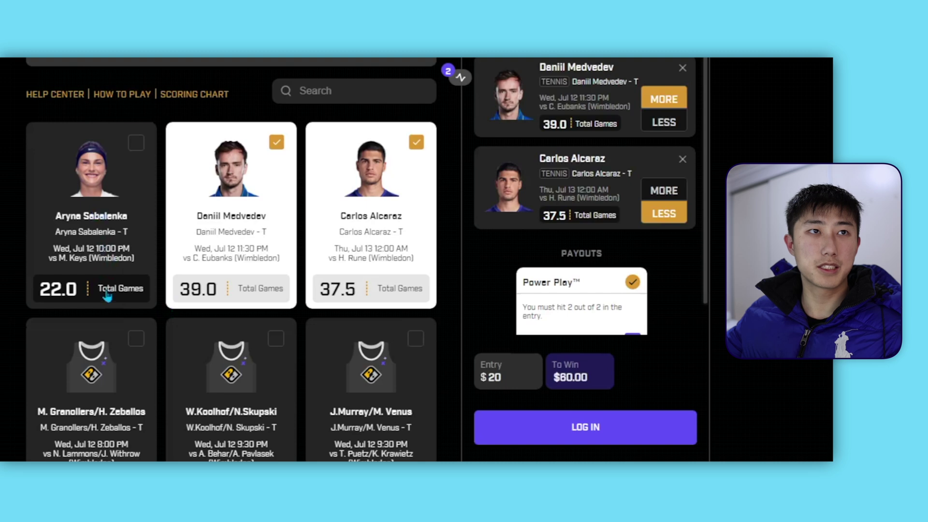
{"action": "left_click", "coordinate": [89, 296]}
{"action": "left_click", "coordinate": [673, 285]}
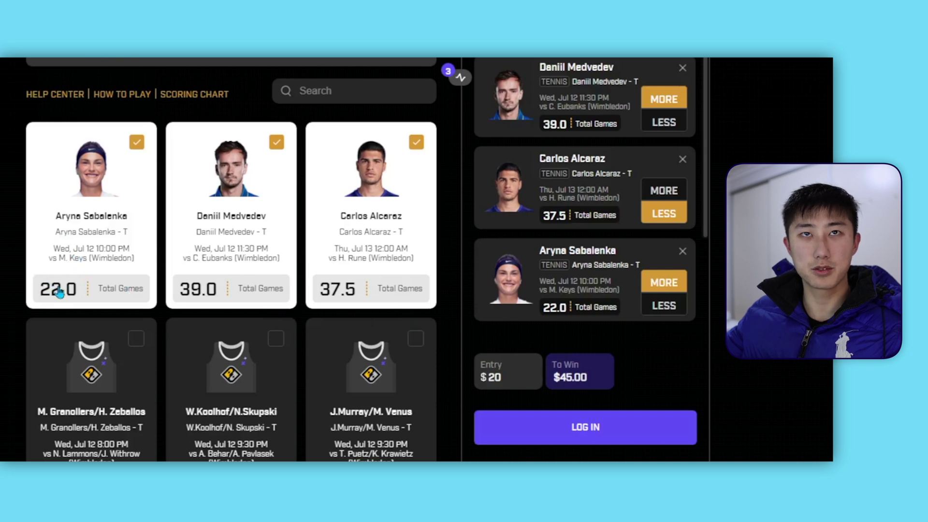
{"action": "scroll", "coordinate": [628, 227], "scroll_direction": "up", "scroll_amount": 2}
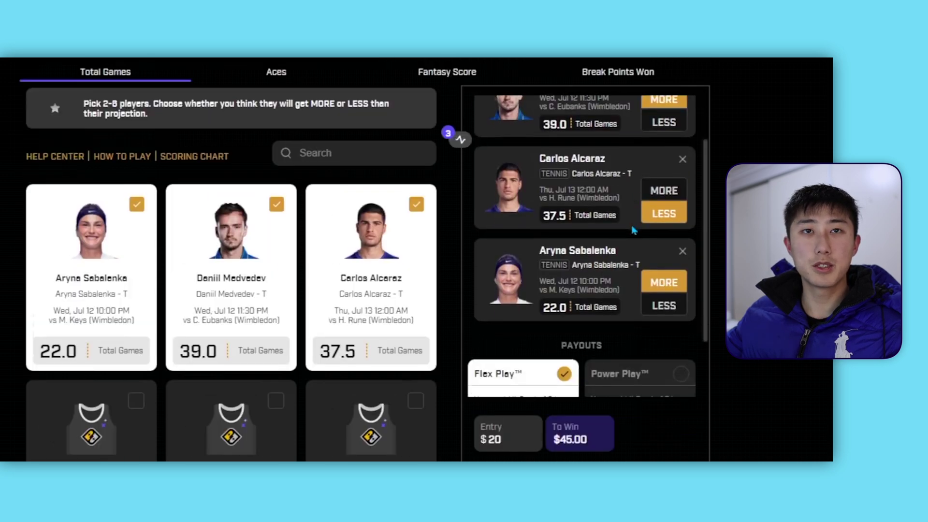
{"action": "scroll", "coordinate": [633, 230], "scroll_direction": "down", "scroll_amount": 2}
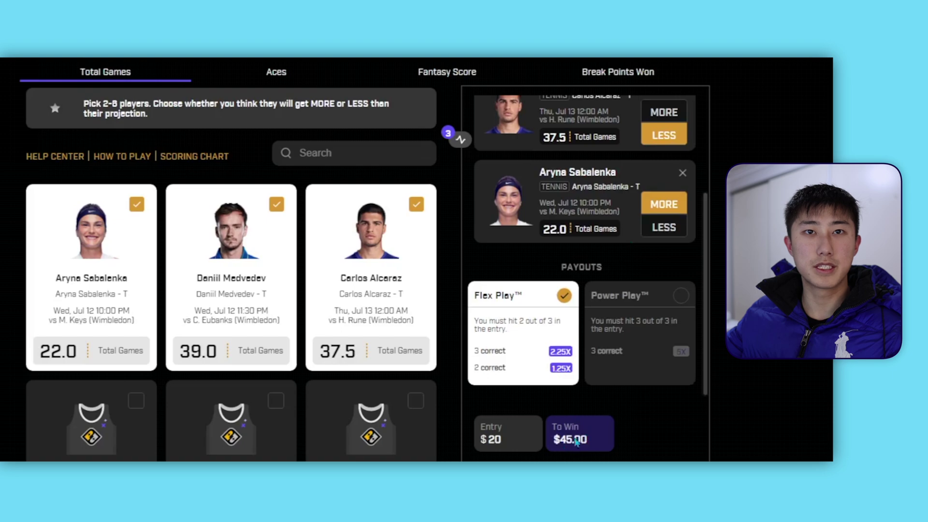
Set the Flex Play entry amount to $20, paying $45.00.
{"action": "left_click", "coordinate": [526, 439]}
{"action": "key", "text": "BackSpace"}
{"action": "key", "text": "BackSpace"}
{"action": "type", "text": "0"}
{"action": "left_click_drag", "start_coordinate": [518, 438], "coordinate": [479, 442]}
{"action": "type", "text": "20"}
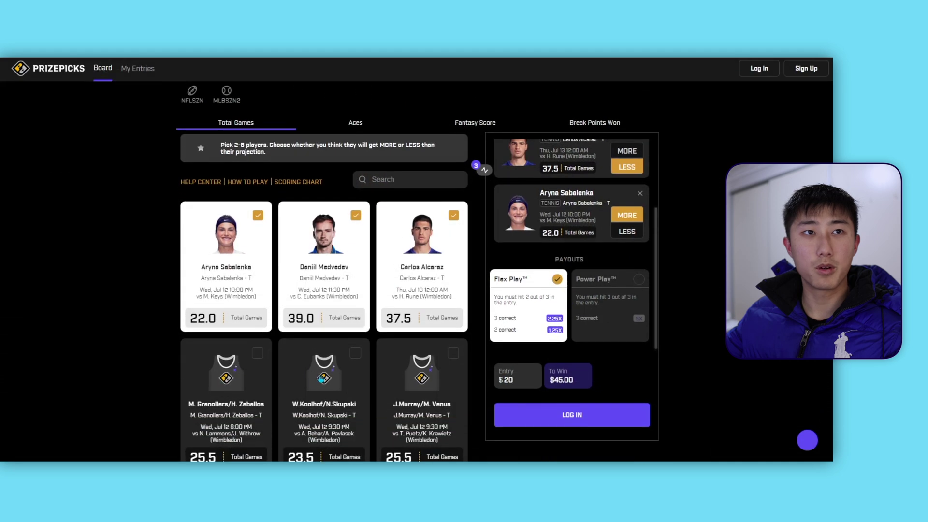
{"action": "scroll", "coordinate": [322, 378], "scroll_direction": "up", "scroll_amount": 1}
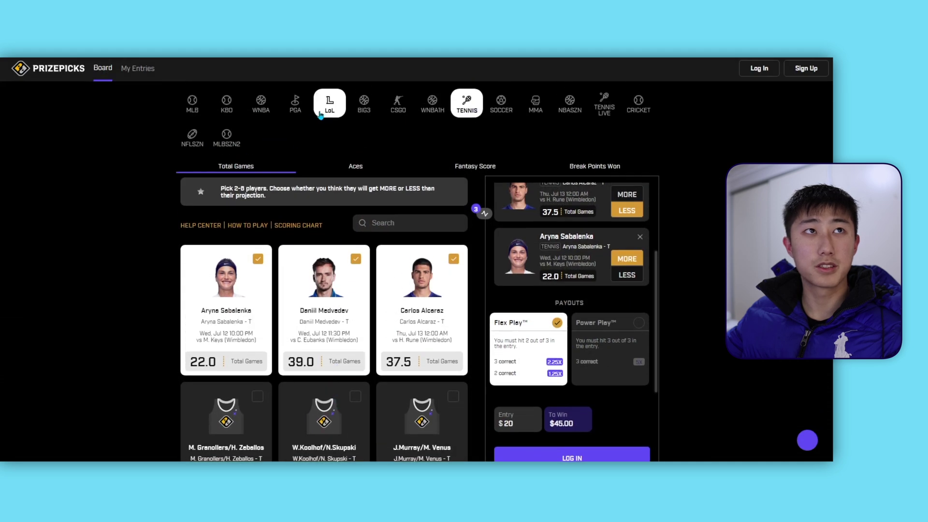
{"action": "left_click", "coordinate": [261, 103]}
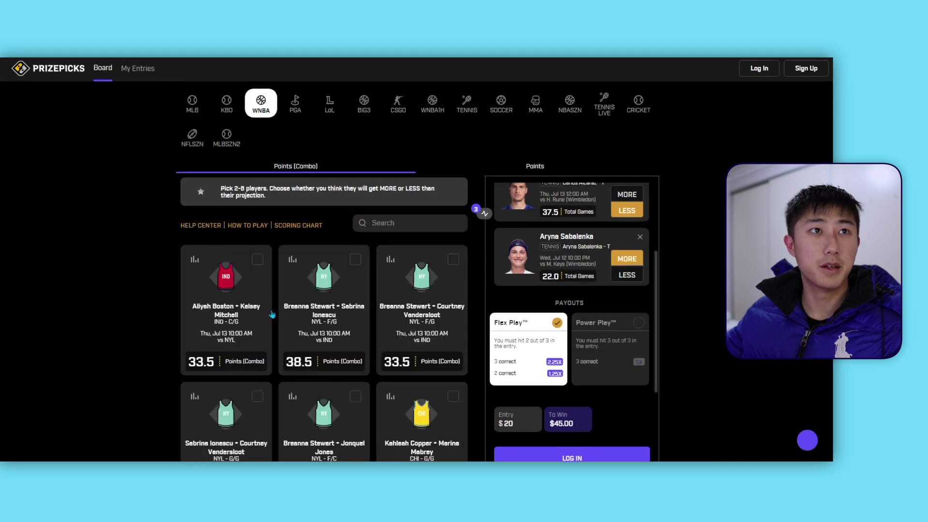
Add the Boston + Mitchell 33.5 points combo on MORE, then remove it from the entry.
{"action": "left_click", "coordinate": [259, 262]}
{"action": "left_click", "coordinate": [620, 332]}
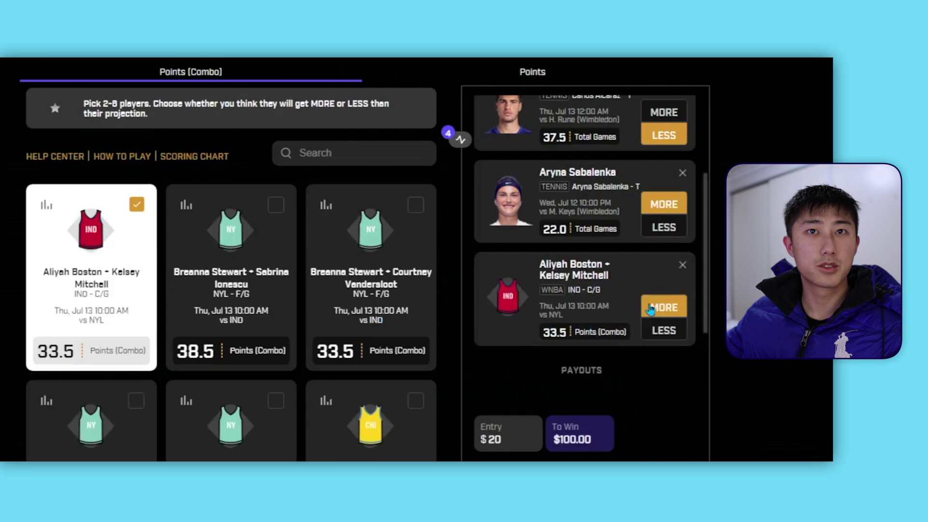
{"action": "scroll", "coordinate": [563, 343], "scroll_direction": "down", "scroll_amount": 2}
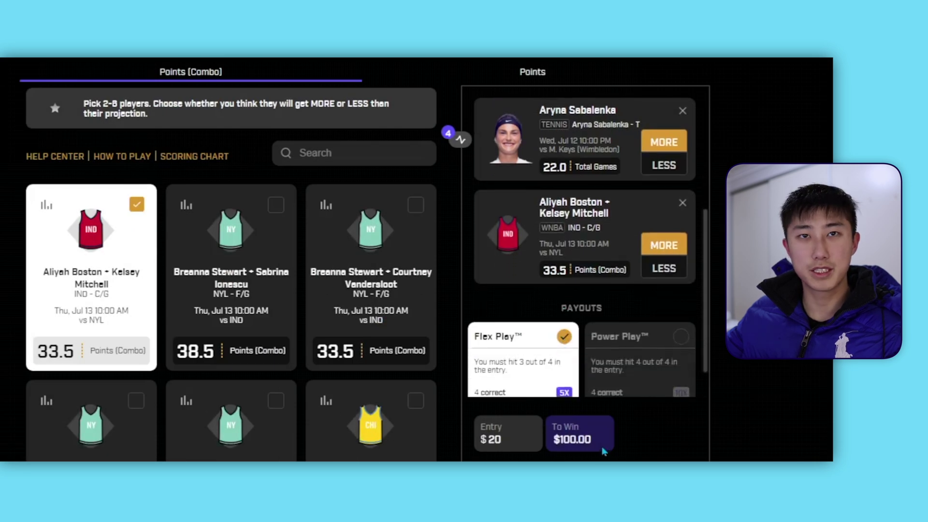
{"action": "left_click", "coordinate": [682, 202]}
{"action": "scroll", "coordinate": [648, 184], "scroll_direction": "up", "scroll_amount": 2}
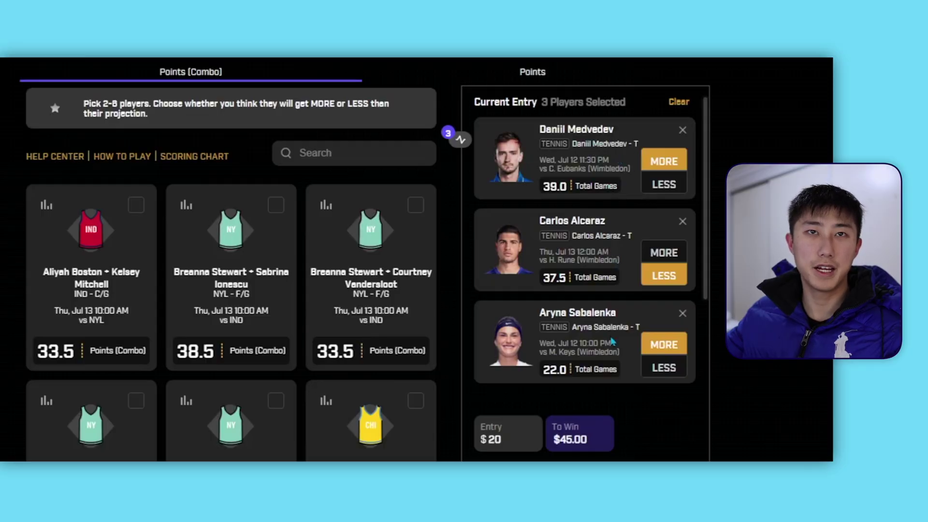
Remove Sabalenka and switch Alcaraz to MORE 37.5, making the $20 entry pay $60.00.
{"action": "left_click_drag", "start_coordinate": [505, 441], "coordinate": [476, 442]}
{"action": "scroll", "coordinate": [616, 352], "scroll_direction": "down", "scroll_amount": 3}
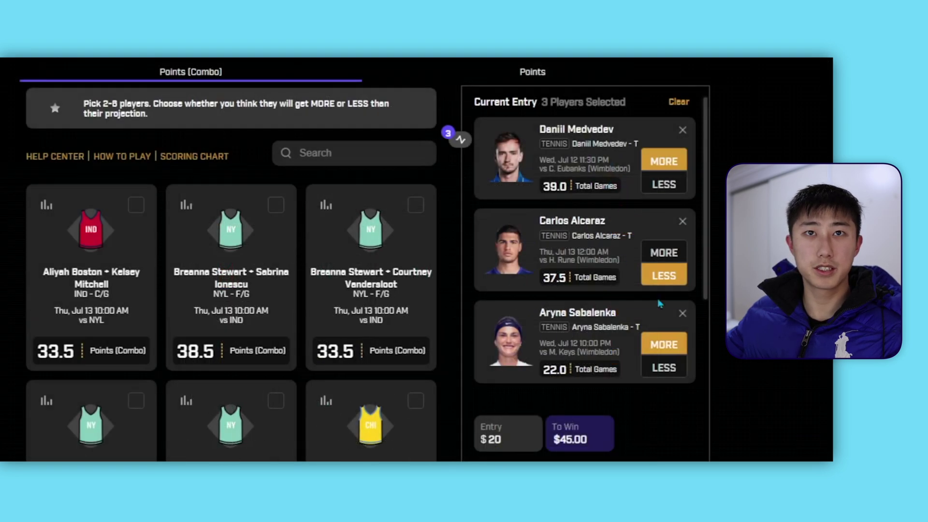
{"action": "left_click", "coordinate": [639, 334]}
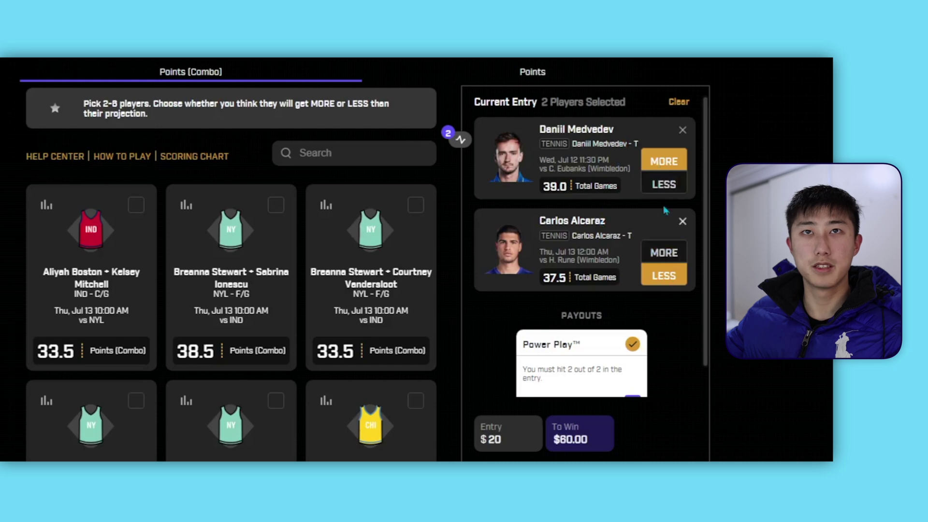
{"action": "left_click", "coordinate": [674, 255]}
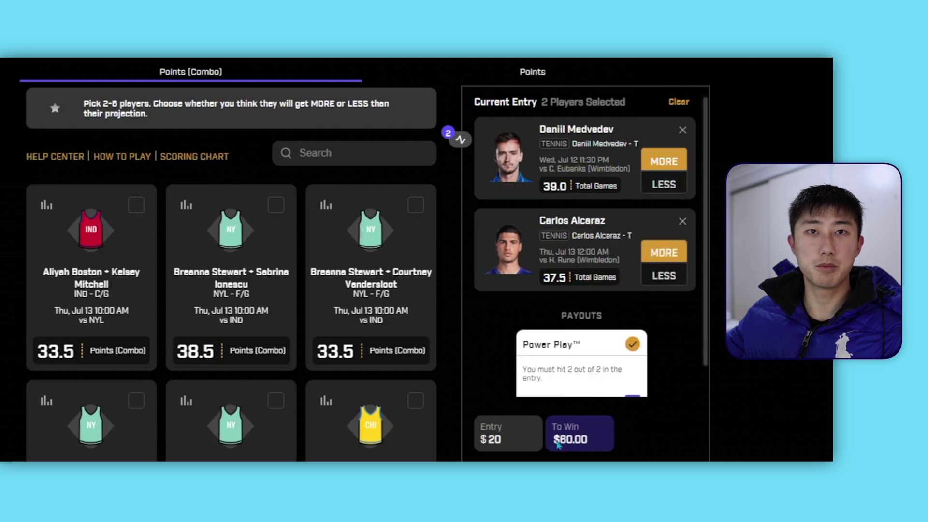
{"action": "scroll", "coordinate": [568, 356], "scroll_direction": "down", "scroll_amount": 1}
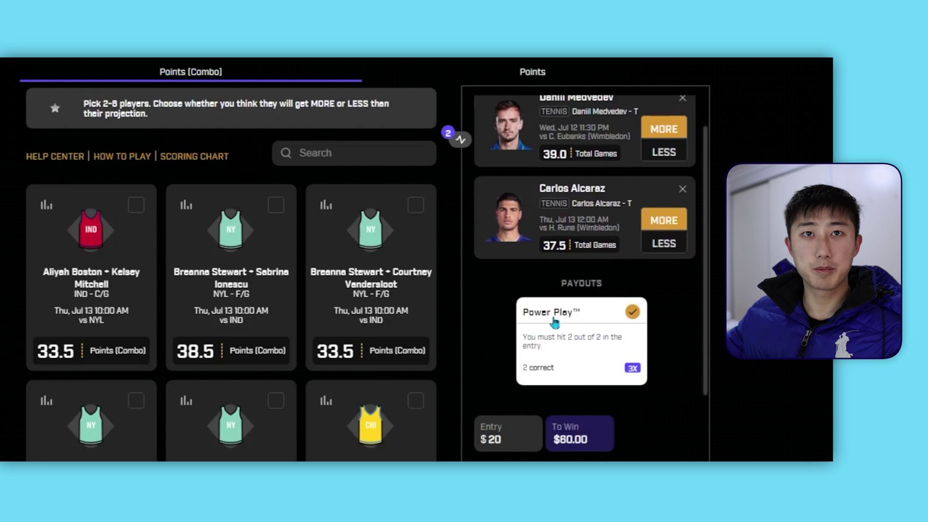
{"action": "scroll", "coordinate": [574, 317], "scroll_direction": "up", "scroll_amount": 1}
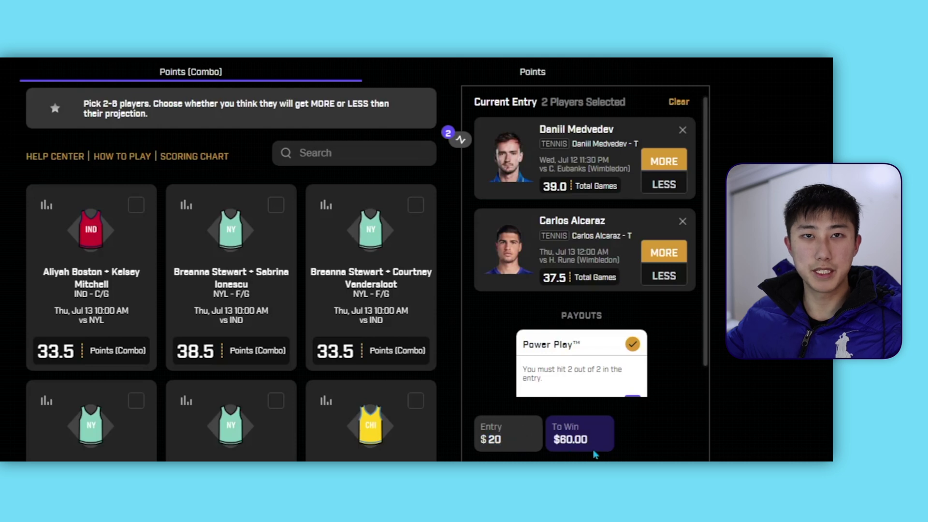
{"action": "left_click_drag", "start_coordinate": [595, 448], "coordinate": [558, 450]}
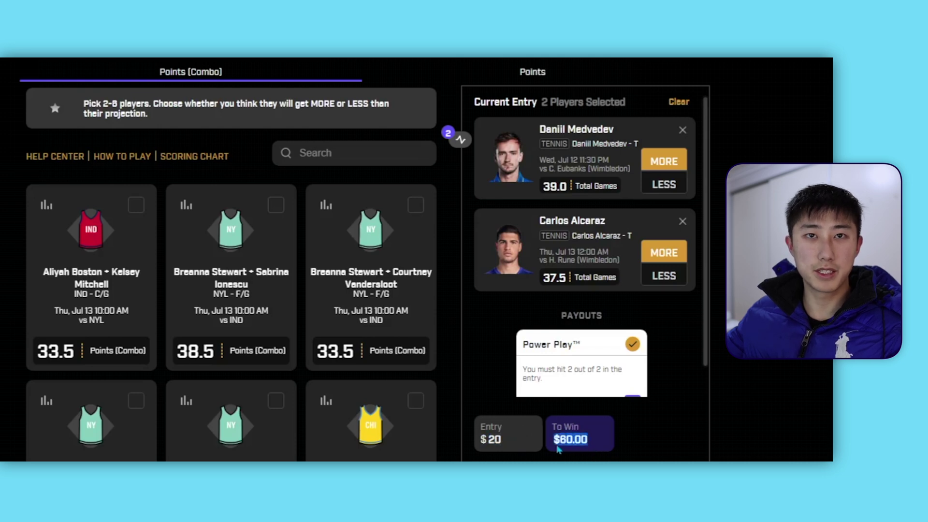
{"action": "left_click", "coordinate": [628, 446]}
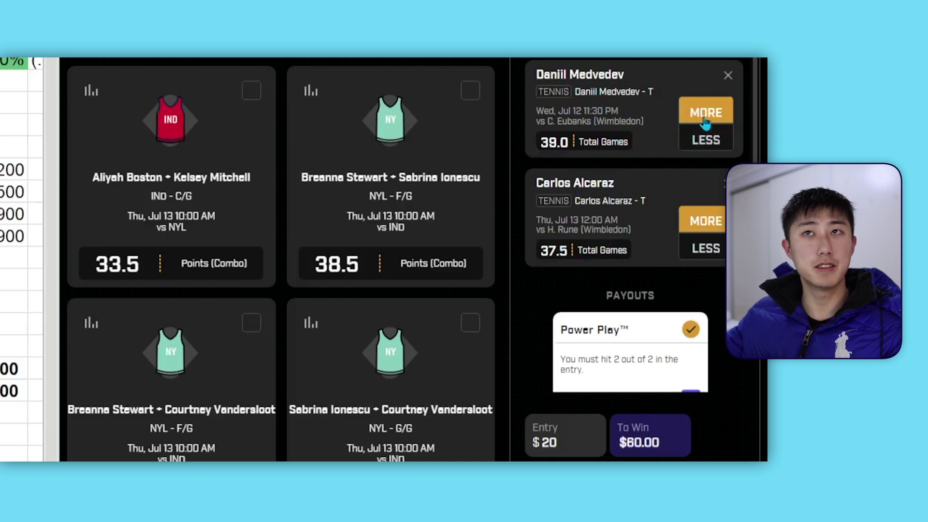
Set the 39.0 total-games pick to LESS, keeping the 37.5 pick on MORE.
{"action": "left_click", "coordinate": [707, 142]}
{"action": "left_click", "coordinate": [701, 241]}
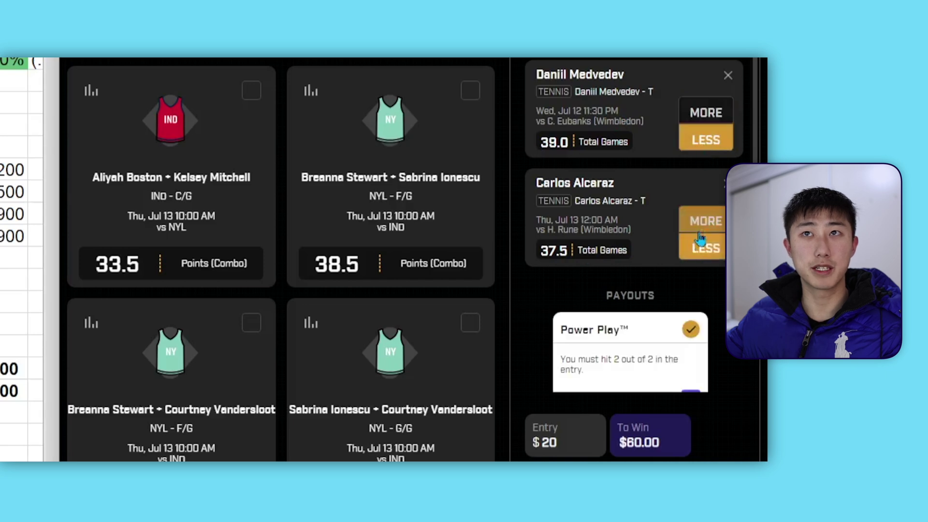
{"action": "left_click", "coordinate": [706, 225]}
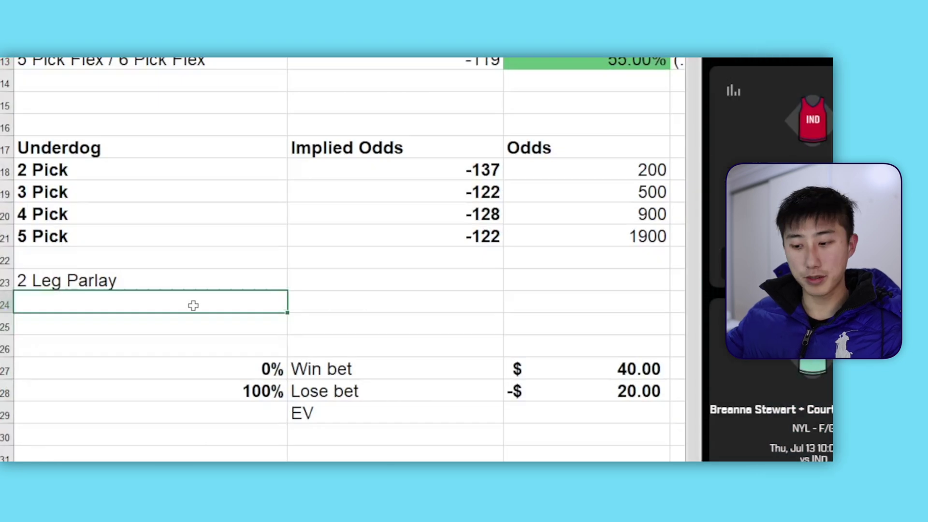
Enter 50% for both legs in A24 and A25, confirm A27, and set A28 to =1-A27.
{"action": "type", "text": "50"}
{"action": "key", "text": "Return"}
{"action": "type", "text": "50"}
{"action": "left_click", "coordinate": [193, 302]}
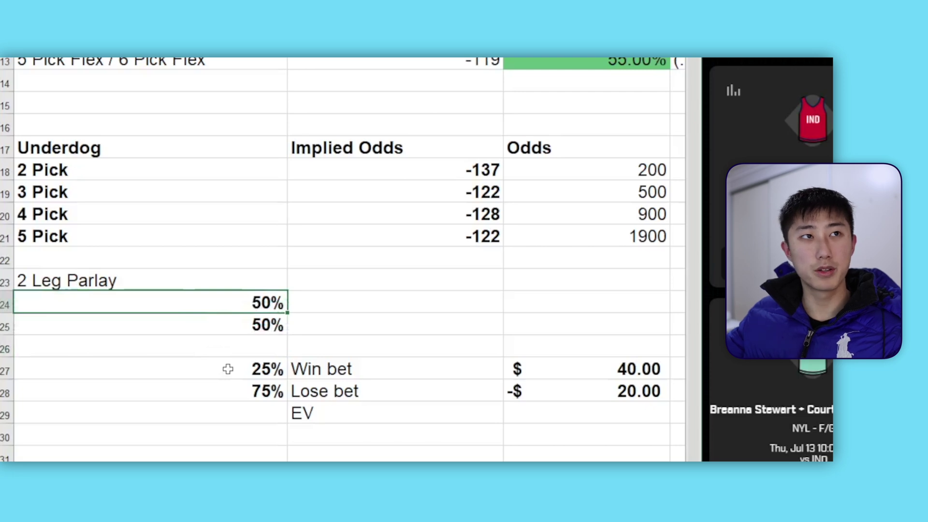
{"action": "left_click", "coordinate": [245, 320]}
{"action": "double_click", "coordinate": [243, 369]}
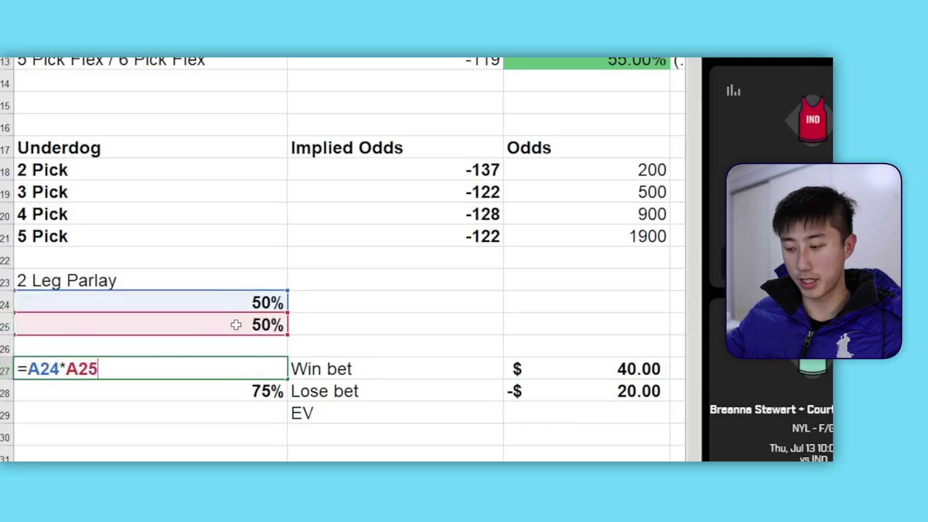
{"action": "key", "text": "Return"}
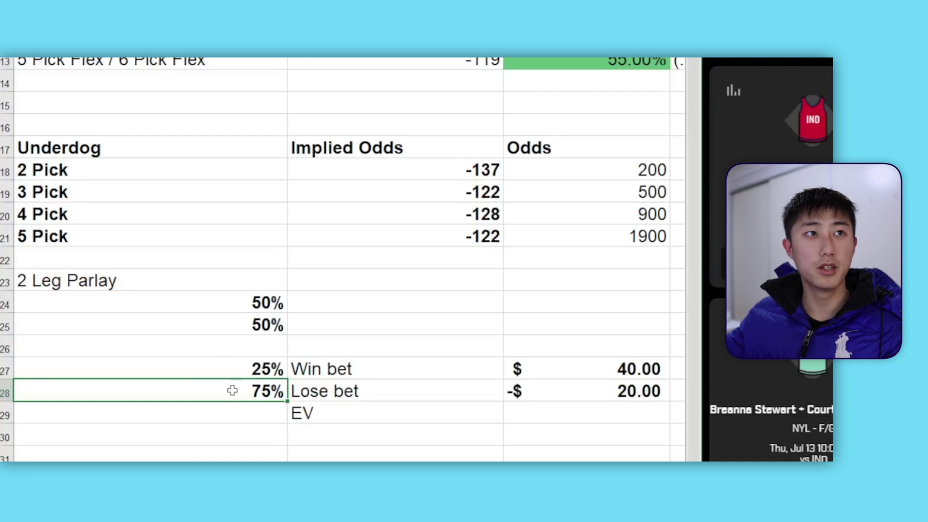
{"action": "type", "text": "=1-A27"}
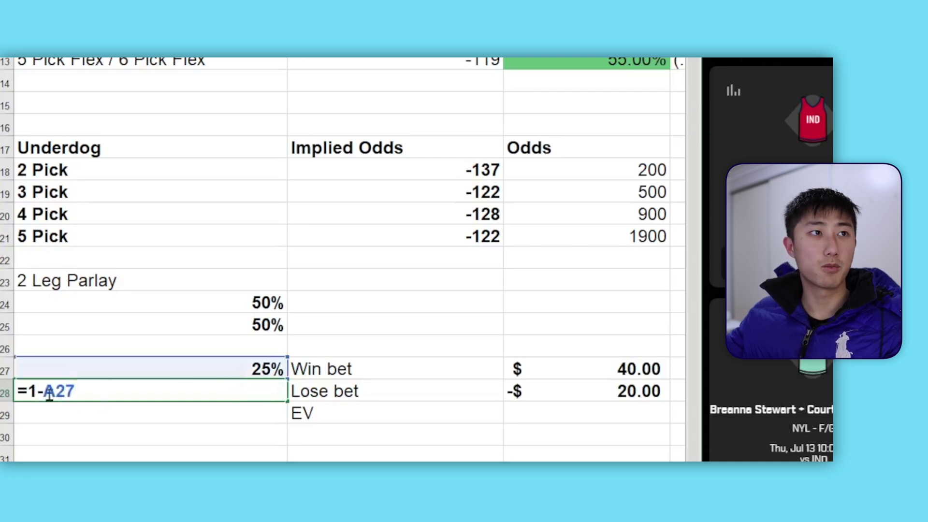
{"action": "key", "text": "Return"}
Review the 25%/75% probabilities and $40.00/-$20.00 outcomes in the 2 Leg Parlay block.
{"action": "left_click", "coordinate": [308, 374]}
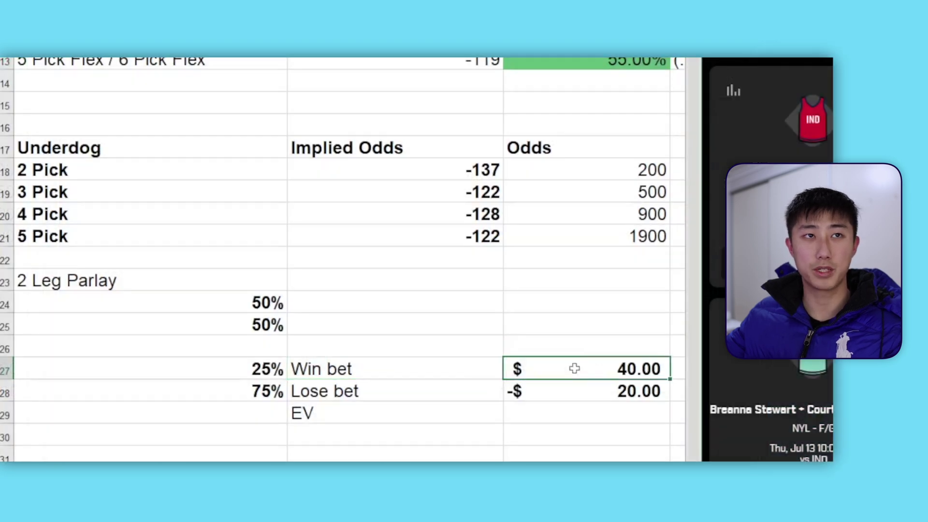
{"action": "left_click", "coordinate": [566, 387]}
{"action": "left_click", "coordinate": [577, 414]}
{"action": "left_click", "coordinate": [406, 413]}
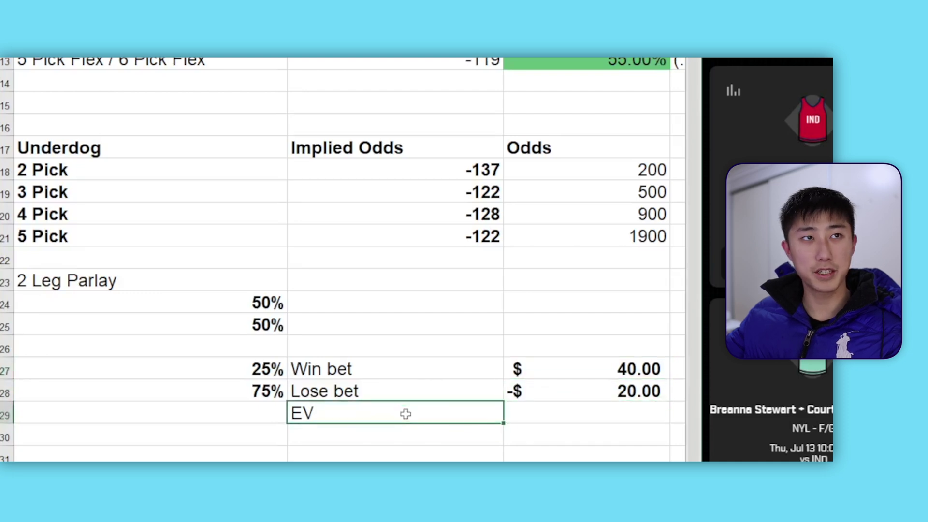
{"action": "left_click", "coordinate": [248, 371]}
{"action": "left_click", "coordinate": [646, 370]}
{"action": "left_click", "coordinate": [186, 385]}
{"action": "left_click", "coordinate": [613, 388]}
Enter =A27*C27+A28*C28 in C29, giving an EV of -$5.00.
{"action": "left_click", "coordinate": [594, 415]}
{"action": "type", "text": "="}
{"action": "left_click", "coordinate": [269, 368]}
{"action": "type", "text": "*"}
{"action": "left_click", "coordinate": [512, 370]}
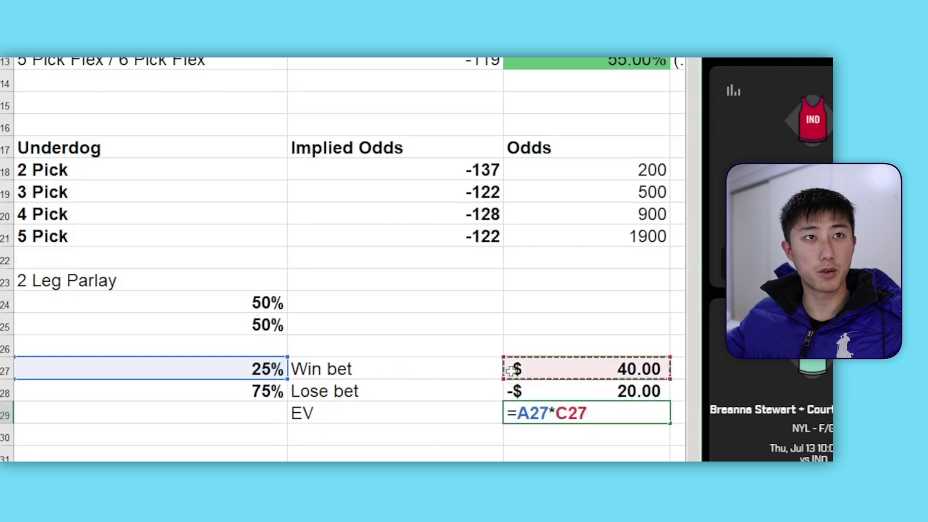
{"action": "type", "text": "+"}
{"action": "left_click", "coordinate": [269, 391]}
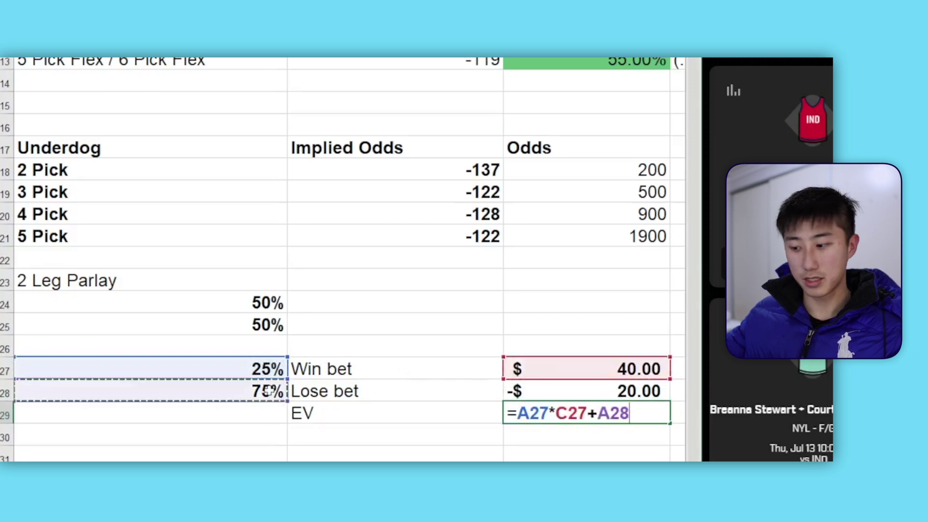
{"action": "type", "text": "*"}
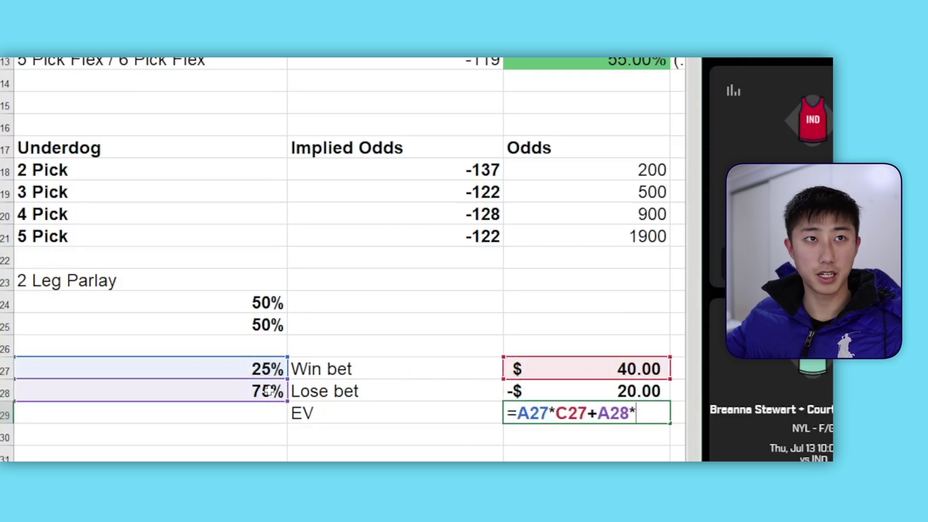
{"action": "left_click", "coordinate": [521, 392]}
{"action": "key", "text": "Return"}
{"action": "left_click", "coordinate": [585, 413]}
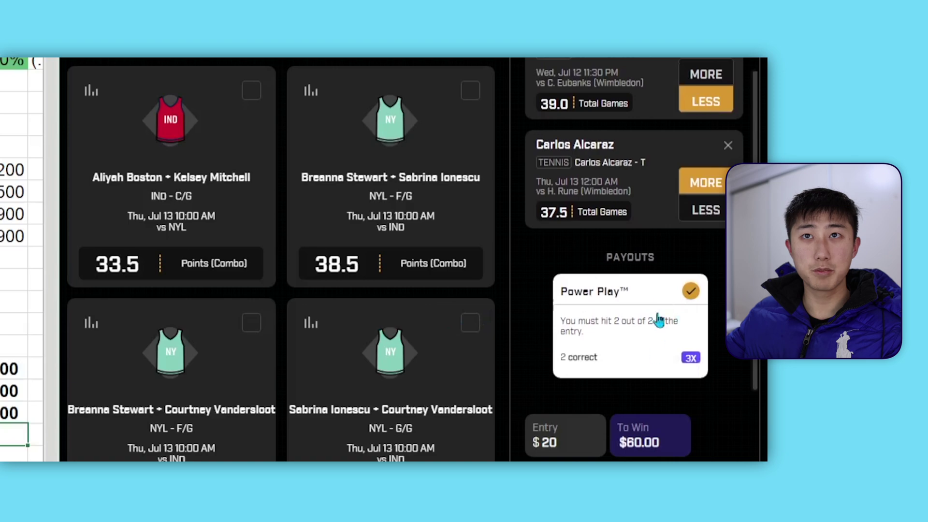
Add Casey Kelly and Dong-ju Moon 4.5 pitcher strikeouts picks, raising the payout to $100.00.
{"action": "scroll", "coordinate": [387, 339], "scroll_direction": "up", "scroll_amount": 5}
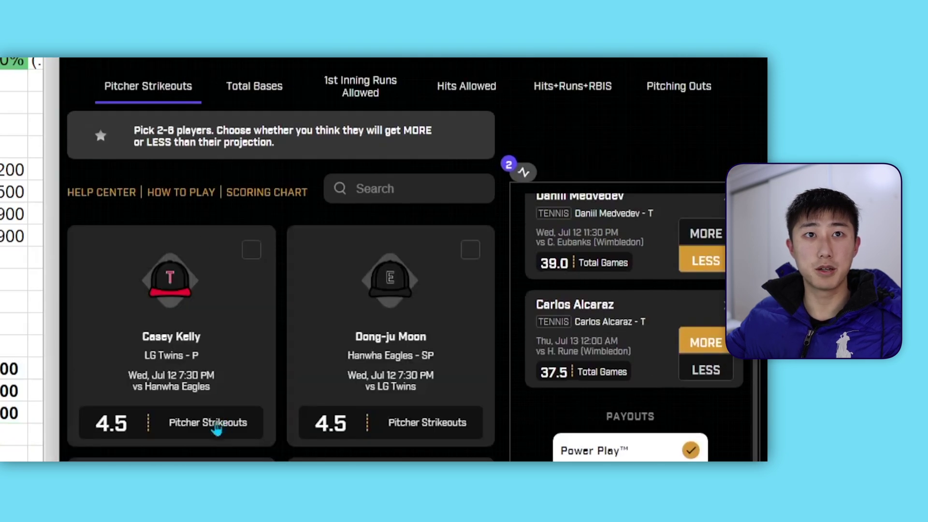
{"action": "left_click", "coordinate": [153, 429]}
{"action": "scroll", "coordinate": [304, 334], "scroll_direction": "down", "scroll_amount": 3}
{"action": "left_click", "coordinate": [331, 285]}
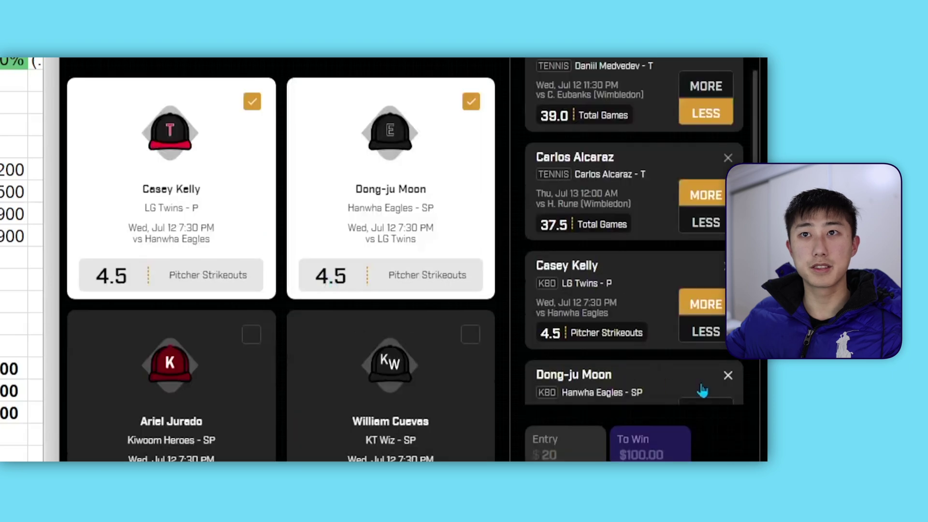
{"action": "scroll", "coordinate": [667, 348], "scroll_direction": "down", "scroll_amount": 5}
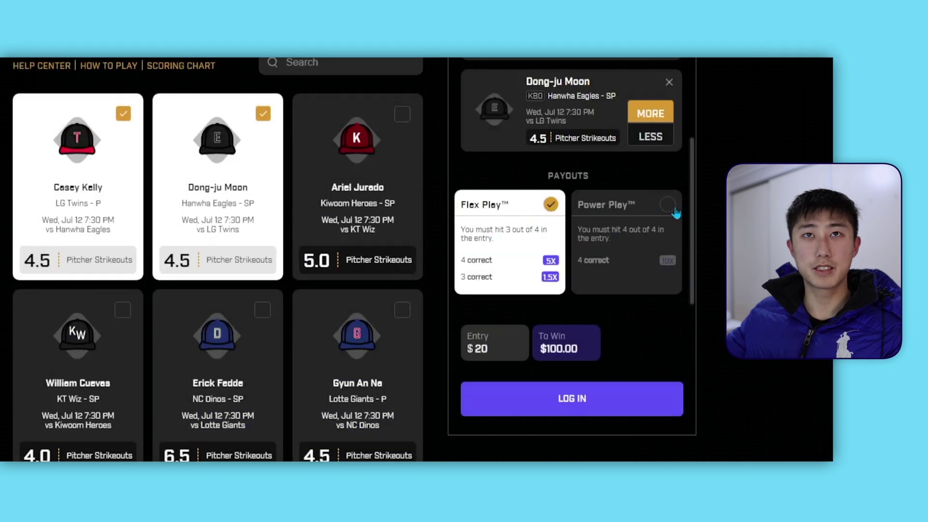
Compare Power Play and Flex Play To Win amounts for the four-pick $20 entry, ending on Flex Play.
{"action": "left_click", "coordinate": [668, 204]}
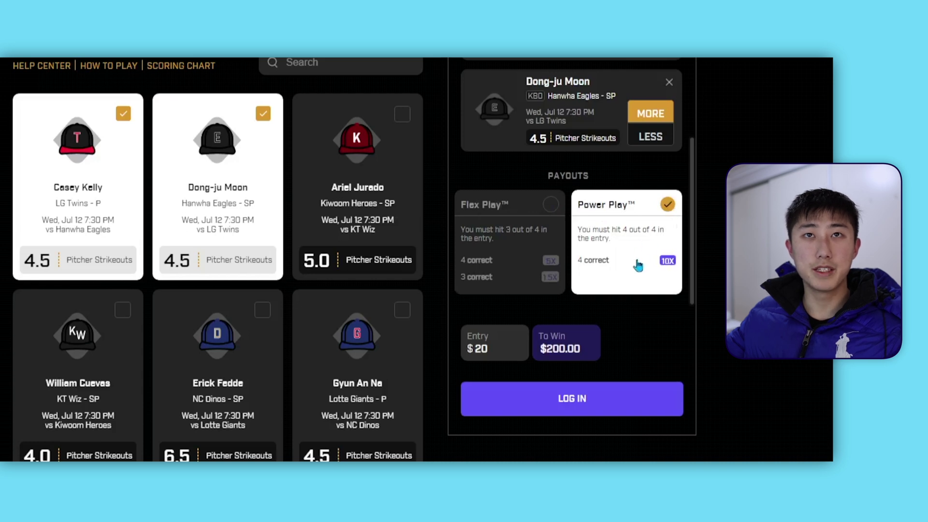
{"action": "scroll", "coordinate": [633, 218], "scroll_direction": "up", "scroll_amount": 4}
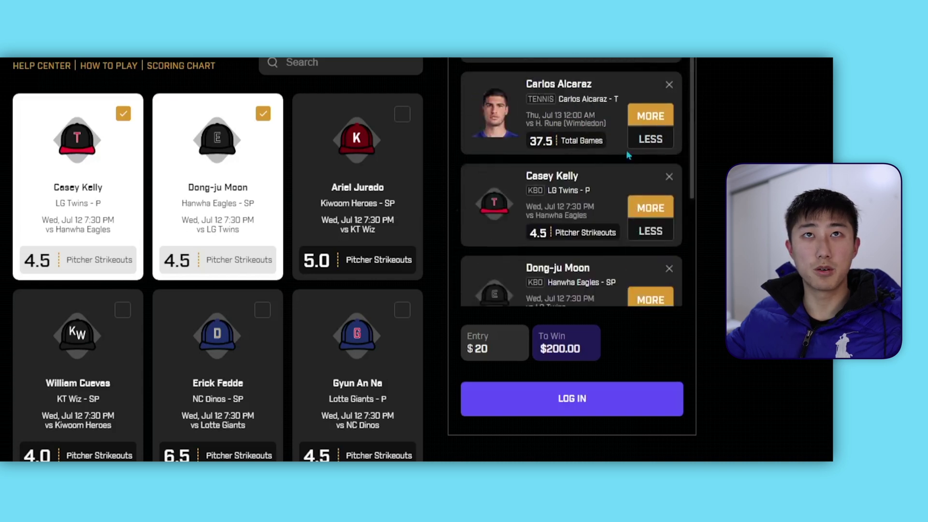
{"action": "scroll", "coordinate": [617, 213], "scroll_direction": "down", "scroll_amount": 3}
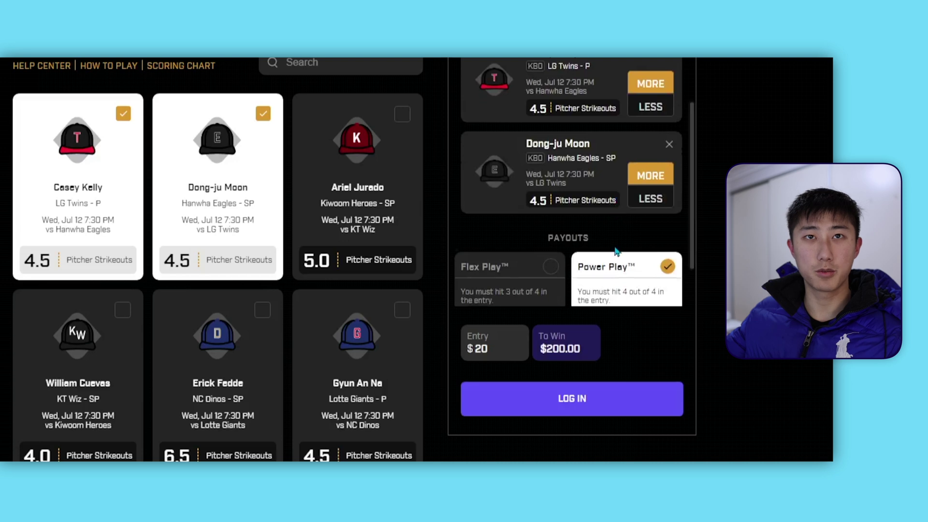
{"action": "scroll", "coordinate": [615, 213], "scroll_direction": "down", "scroll_amount": 2}
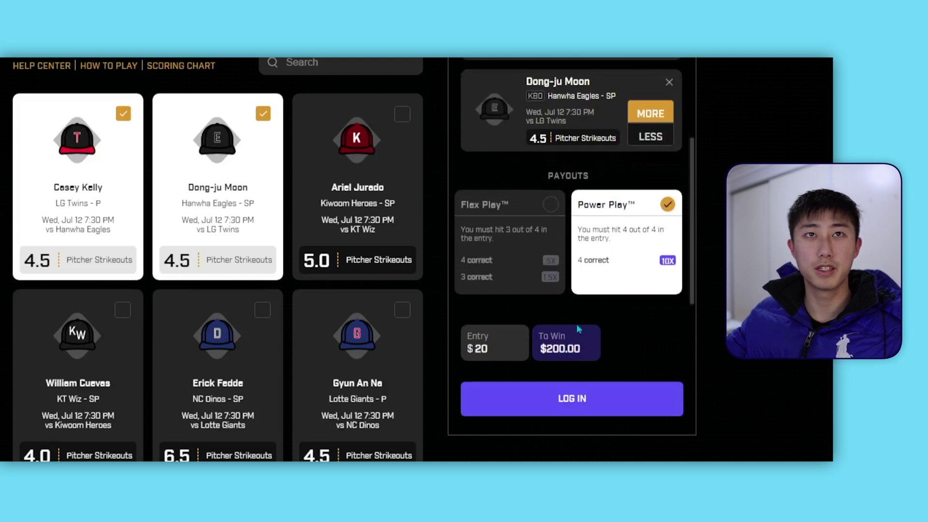
{"action": "left_click", "coordinate": [551, 205]}
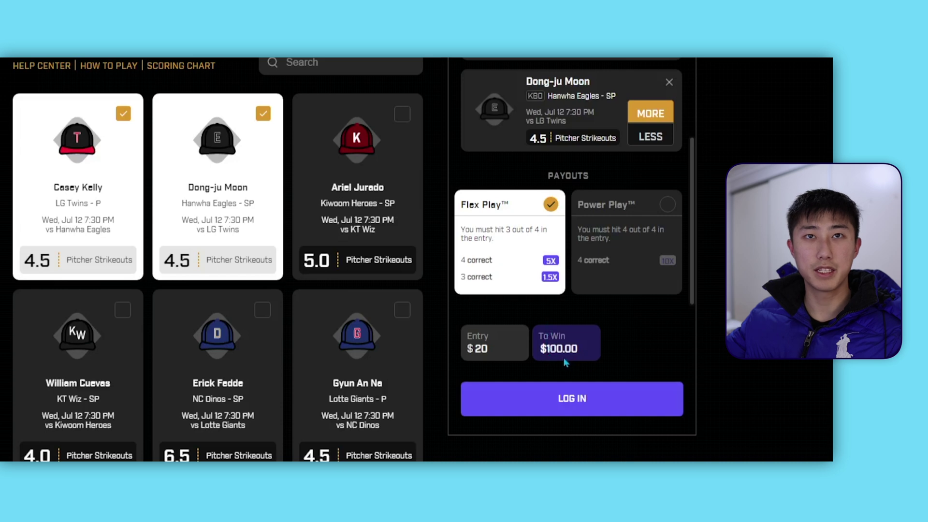
{"action": "left_click", "coordinate": [668, 205]}
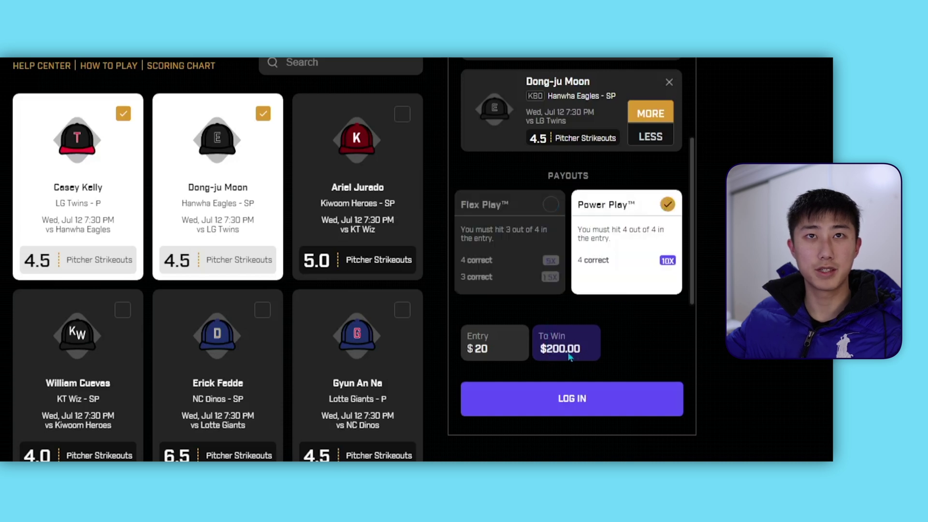
{"action": "left_click", "coordinate": [552, 205]}
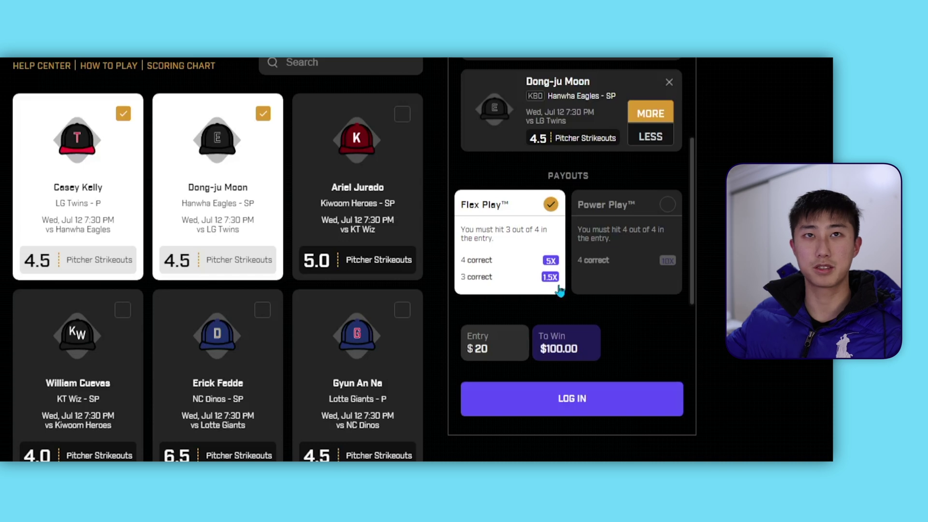
{"action": "left_click", "coordinate": [668, 206]}
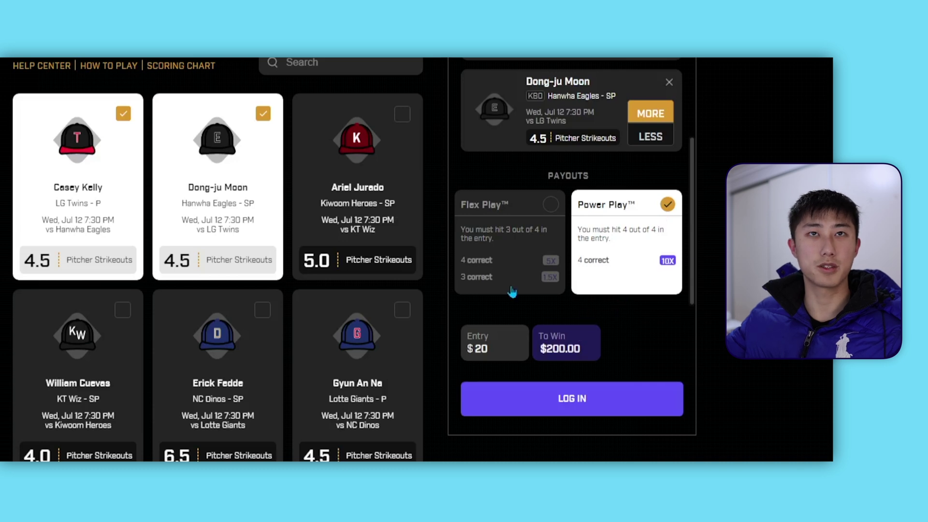
{"action": "left_click", "coordinate": [521, 203]}
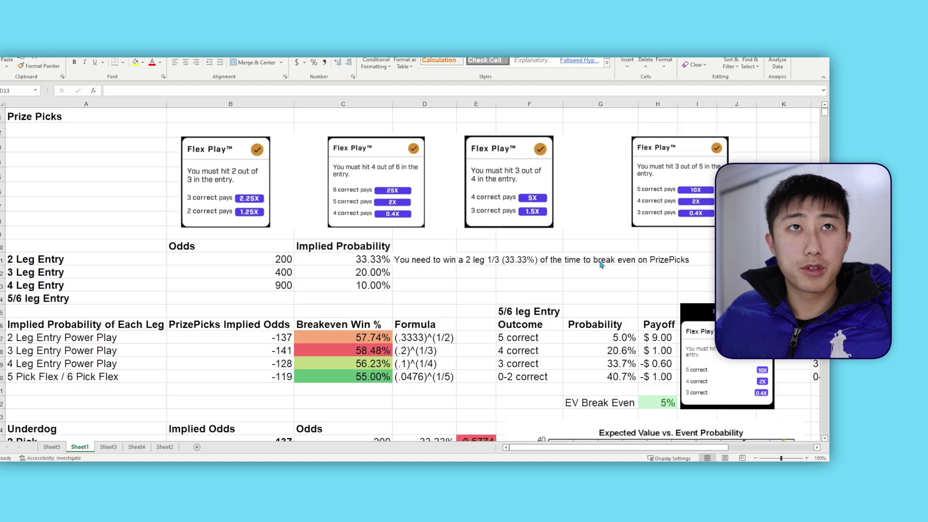
{"action": "left_click", "coordinate": [231, 173]}
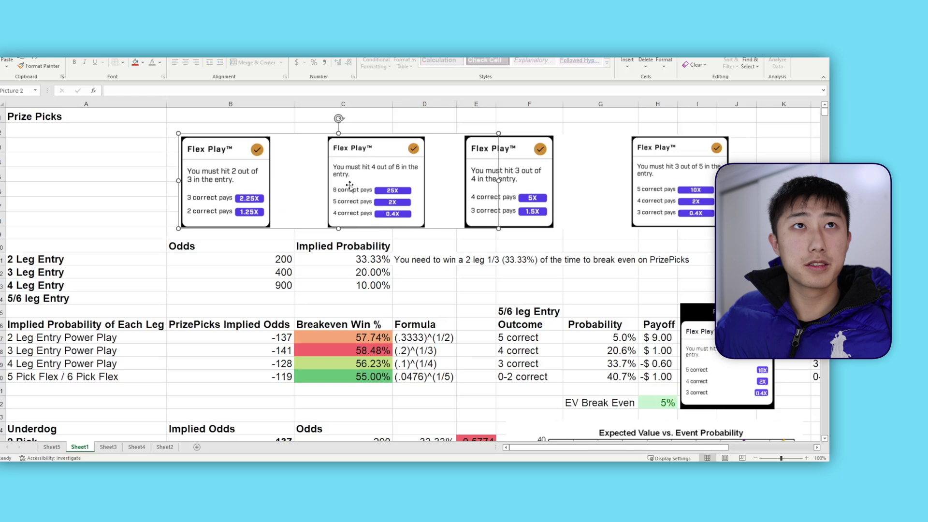
{"action": "left_click", "coordinate": [782, 232]}
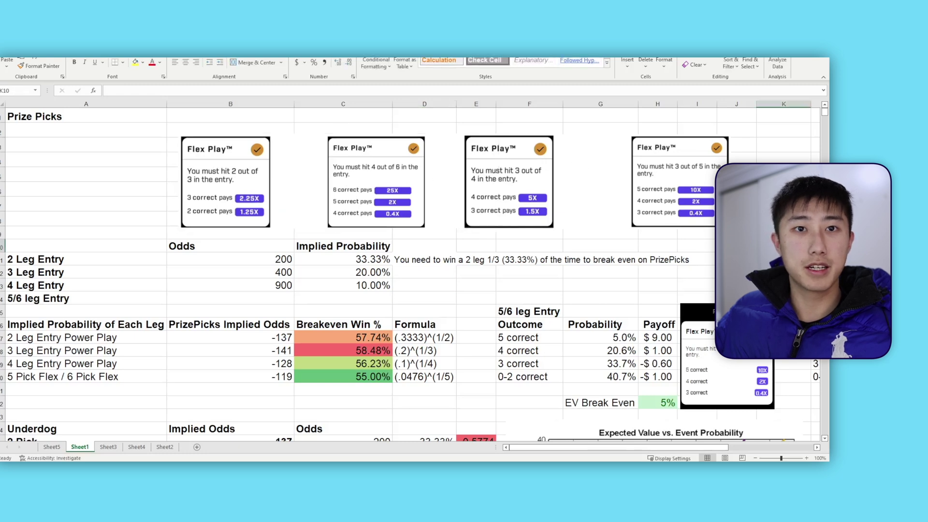
{"action": "left_click", "coordinate": [43, 261]}
{"action": "left_click", "coordinate": [42, 270]}
{"action": "left_click", "coordinate": [51, 285]}
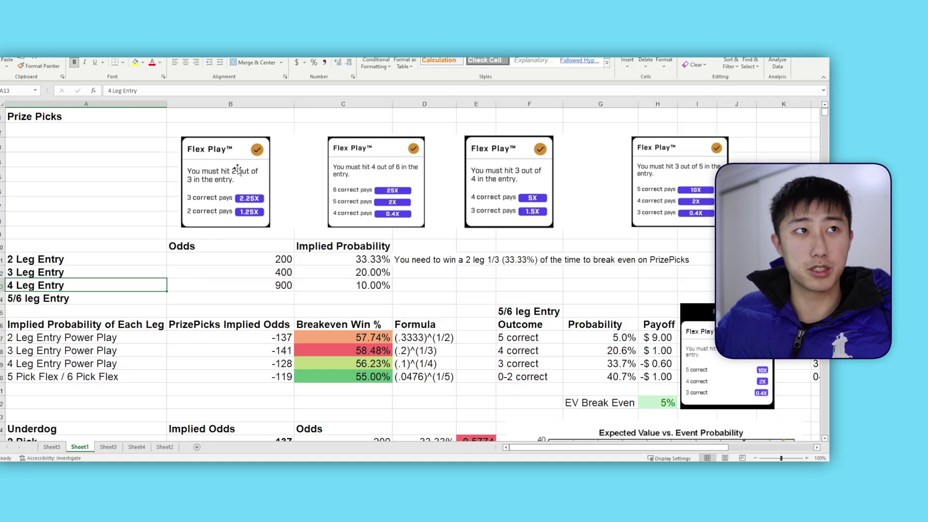
{"action": "left_click", "coordinate": [91, 261]}
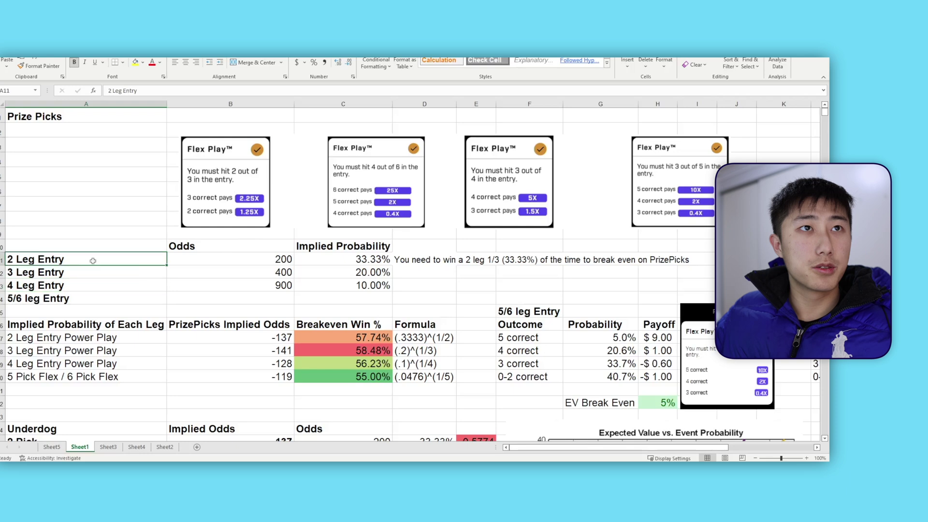
{"action": "left_click", "coordinate": [262, 263]}
{"action": "left_click", "coordinate": [253, 274]}
{"action": "left_click", "coordinate": [266, 289]}
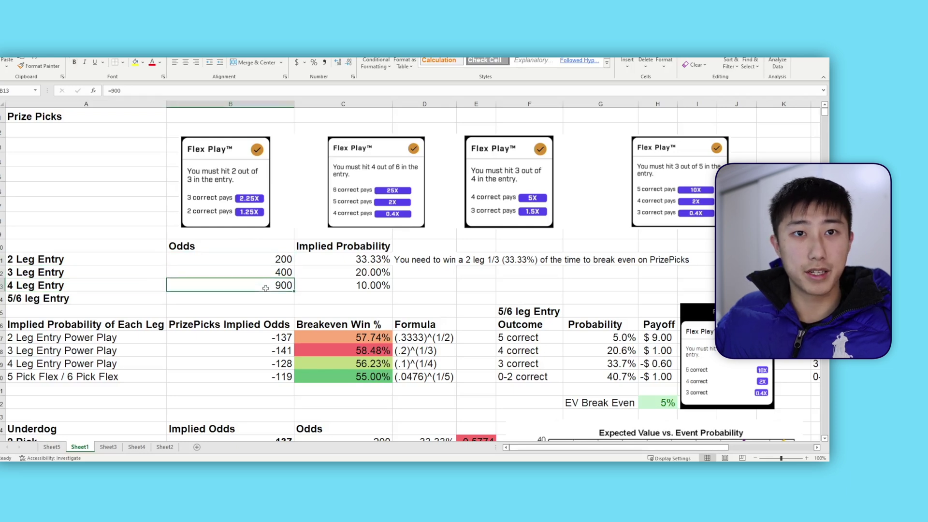